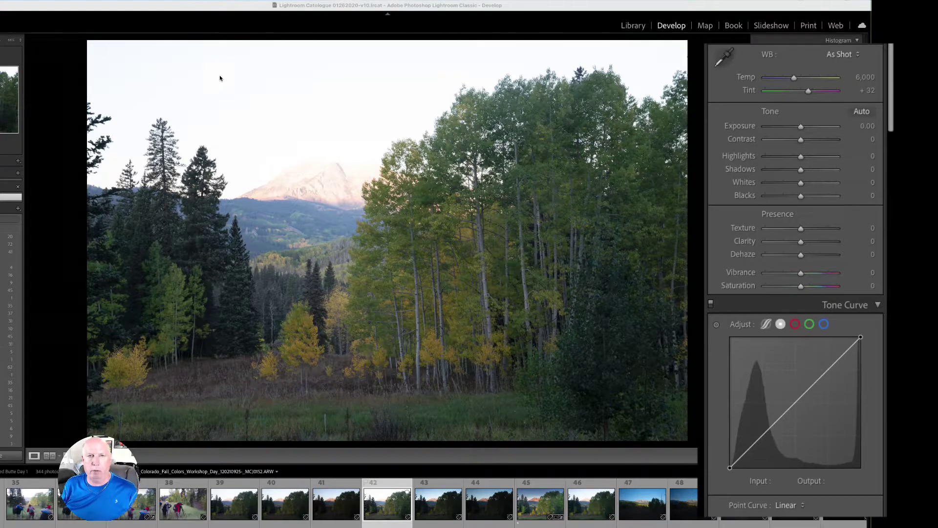
Step: Enable profile corrections and chromatic aberration removal on the brightest of the three bracketed exposures, photo 42
click(534, 9)
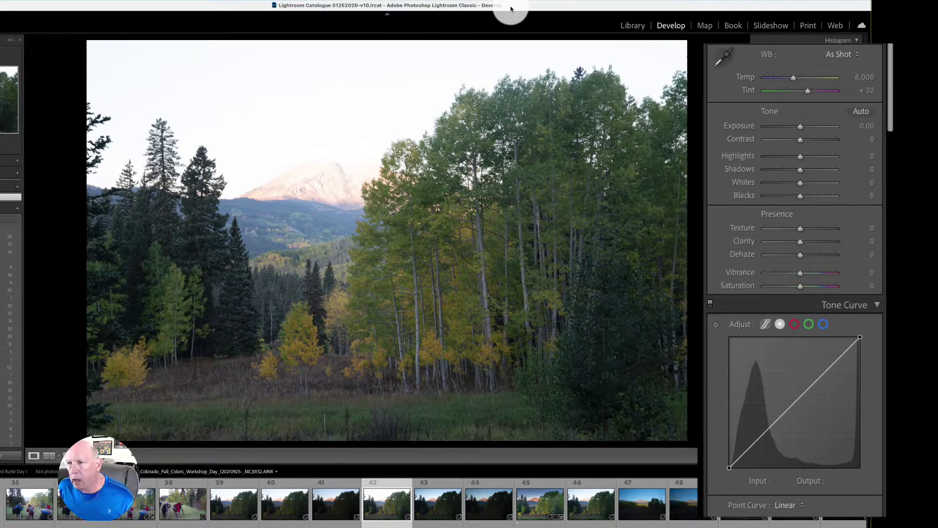
click(433, 509)
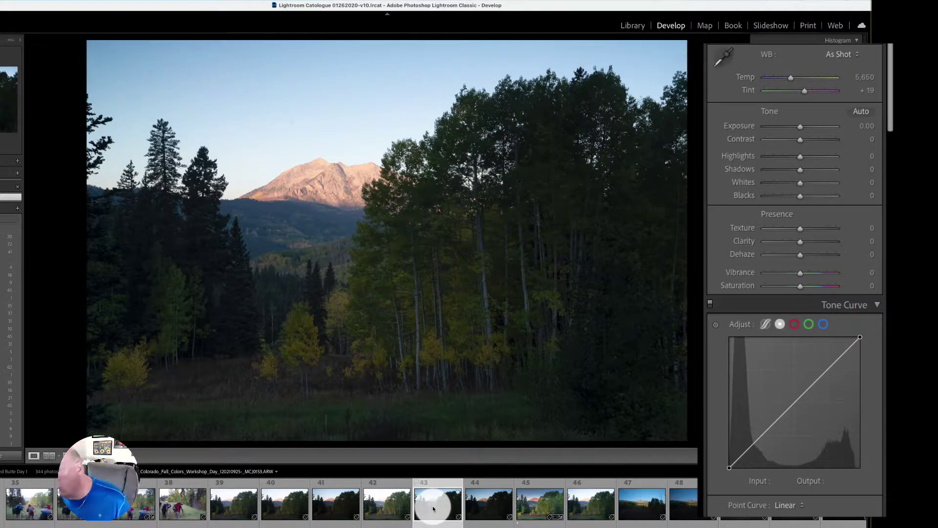
click(477, 509)
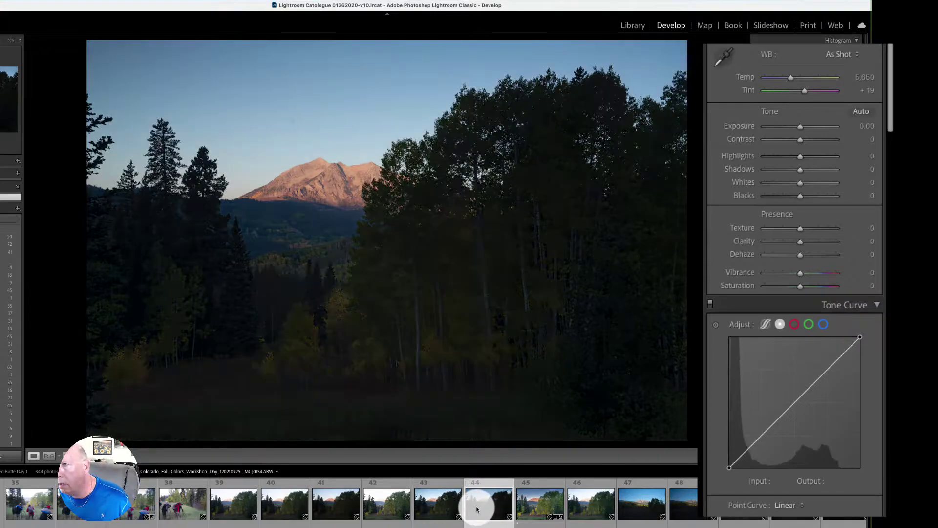
click(396, 505)
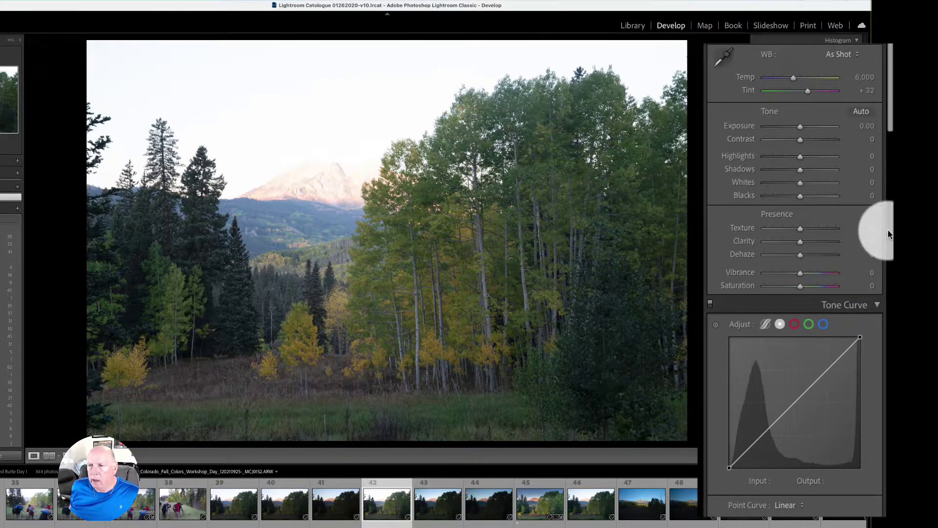
drag(892, 128, 890, 405)
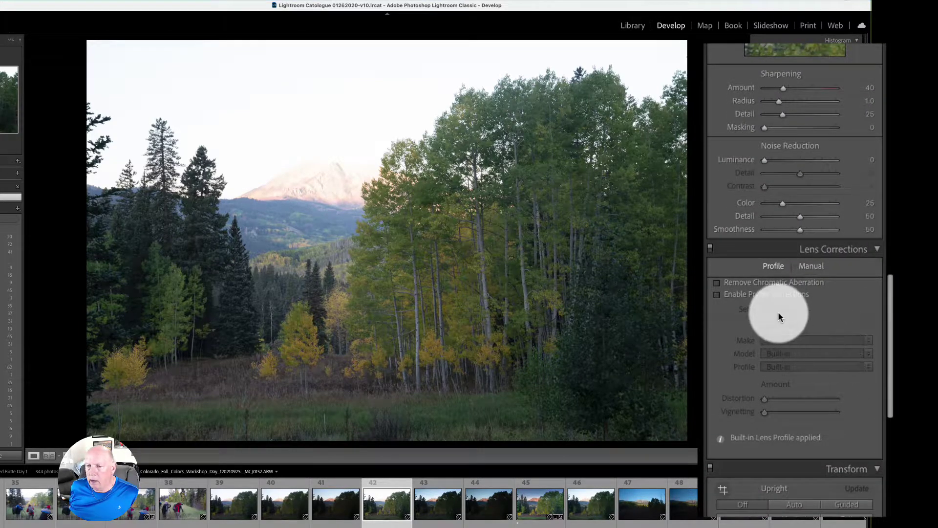
click(753, 294)
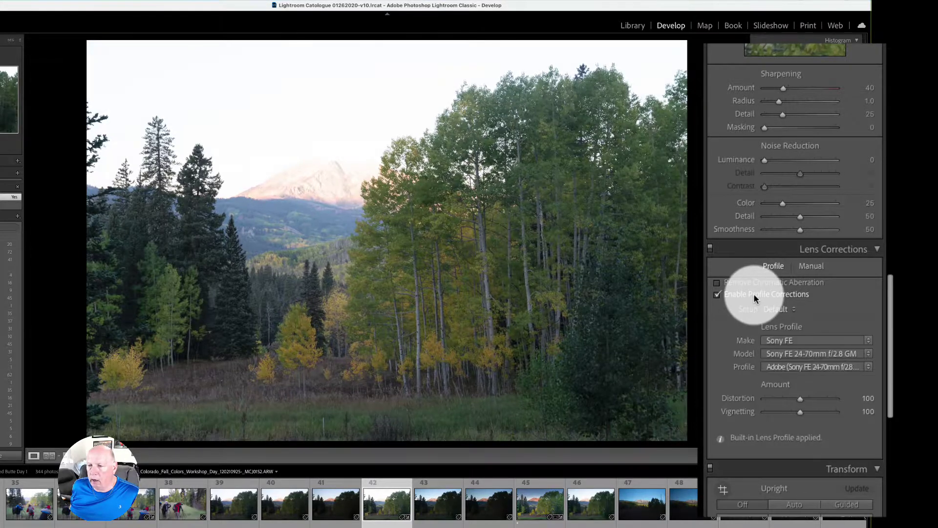
click(743, 284)
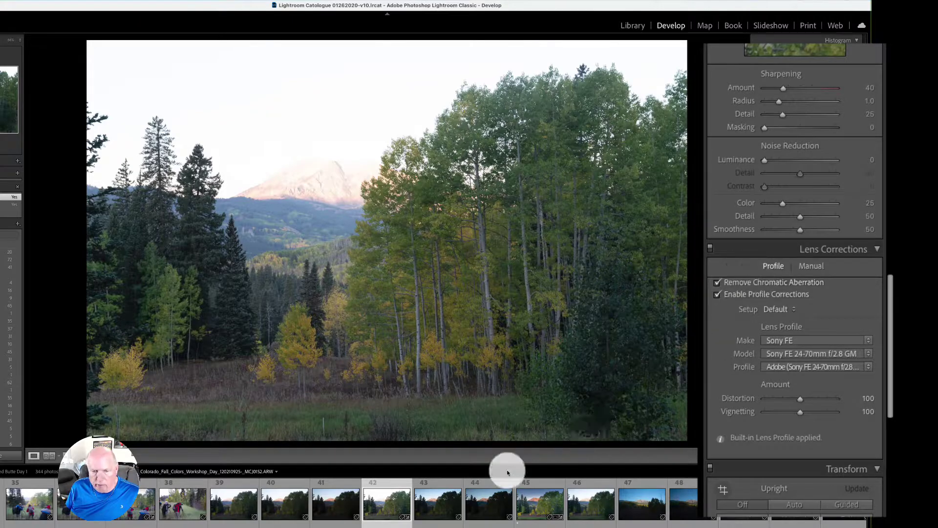
Step: Synchronize only the lens corrections and process version from photo 42 to photos 43 and 44
super+click(428, 509)
super+click(489, 505)
click(764, 519)
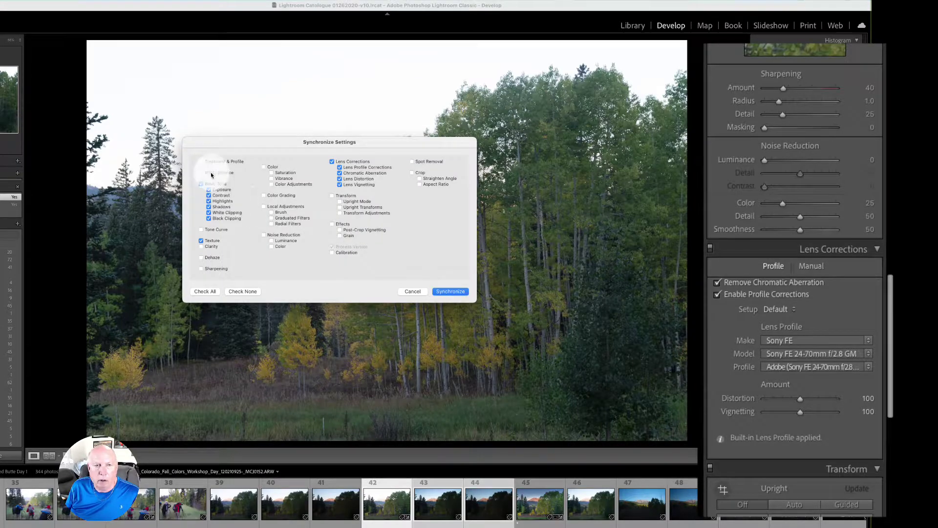
click(211, 291)
click(243, 291)
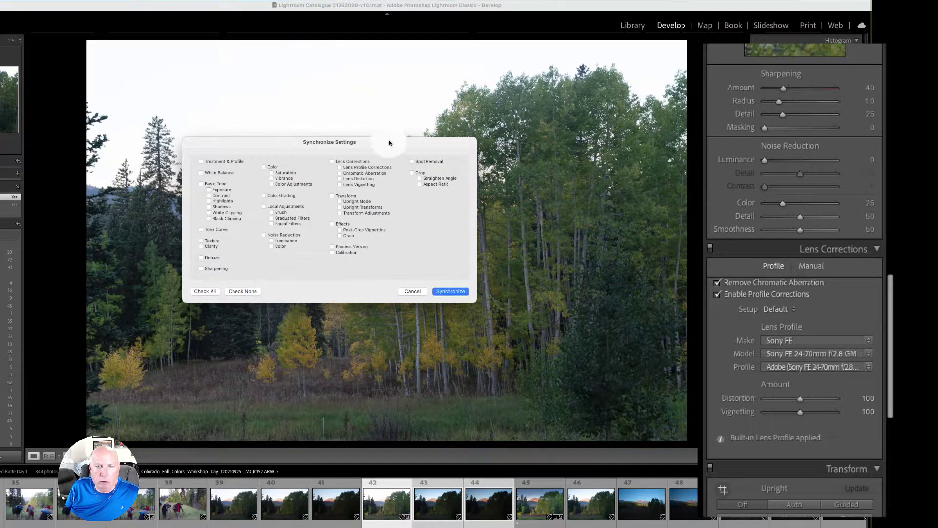
click(332, 162)
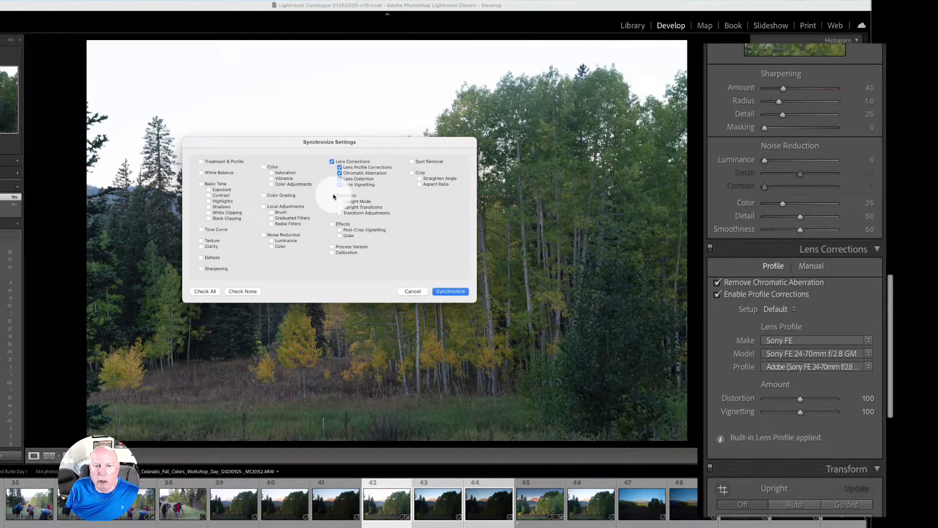
click(332, 247)
click(450, 292)
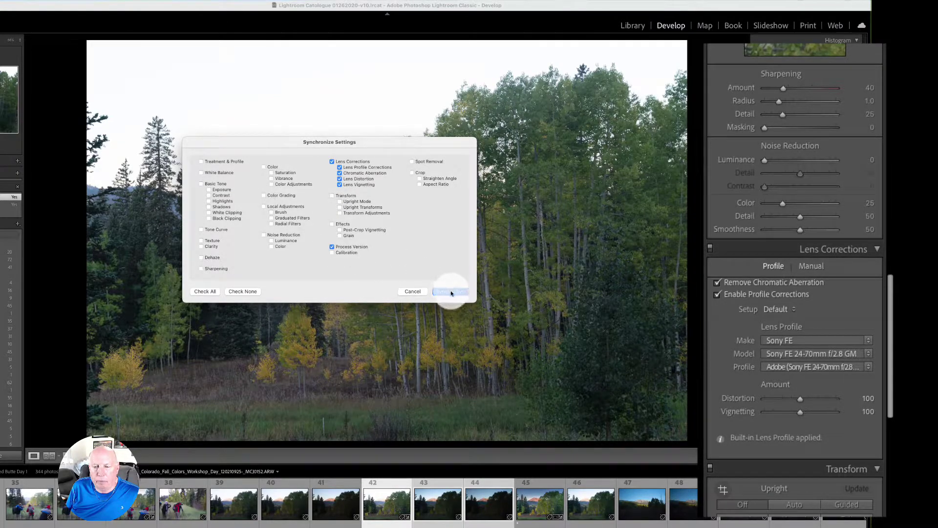
Step: Merge the three bracketed exposures, photos 42 to 44, into an HDR image with Auto Align, Auto Settings and Low deghosting
click(438, 499)
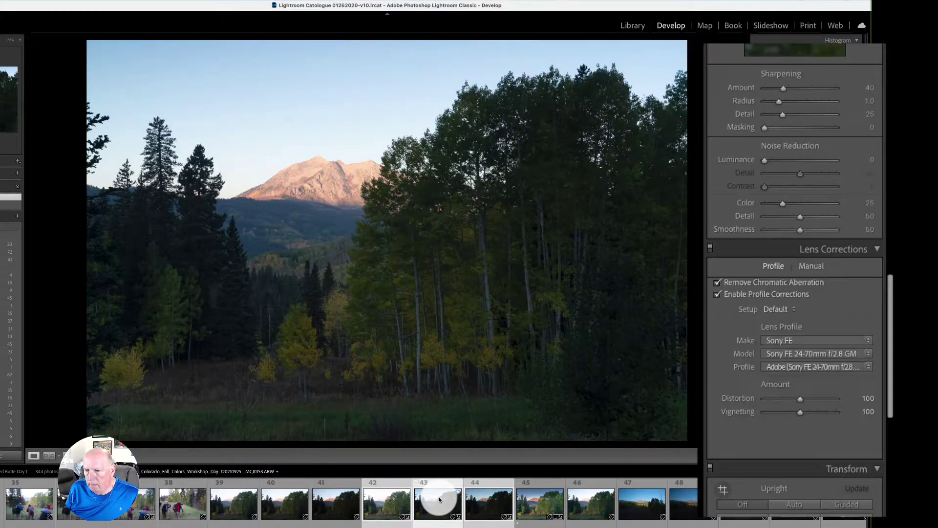
click(384, 488)
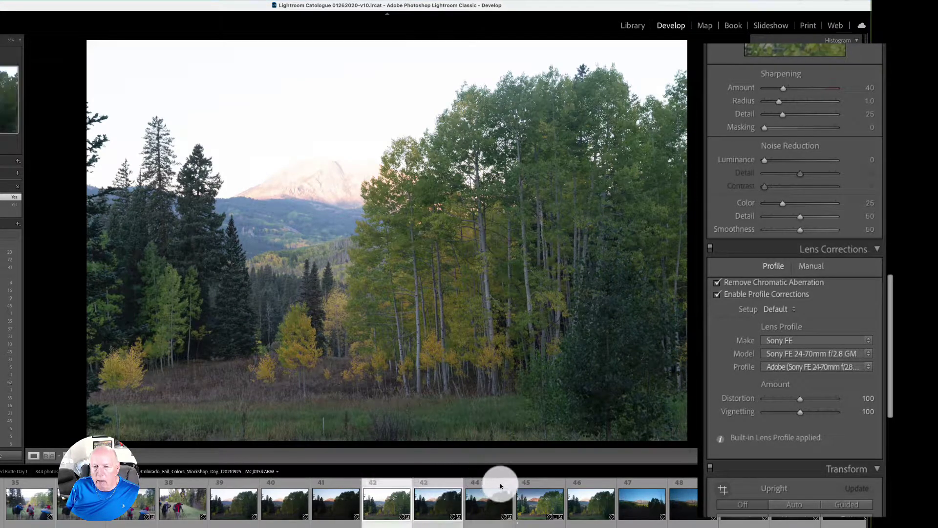
right_click(427, 504)
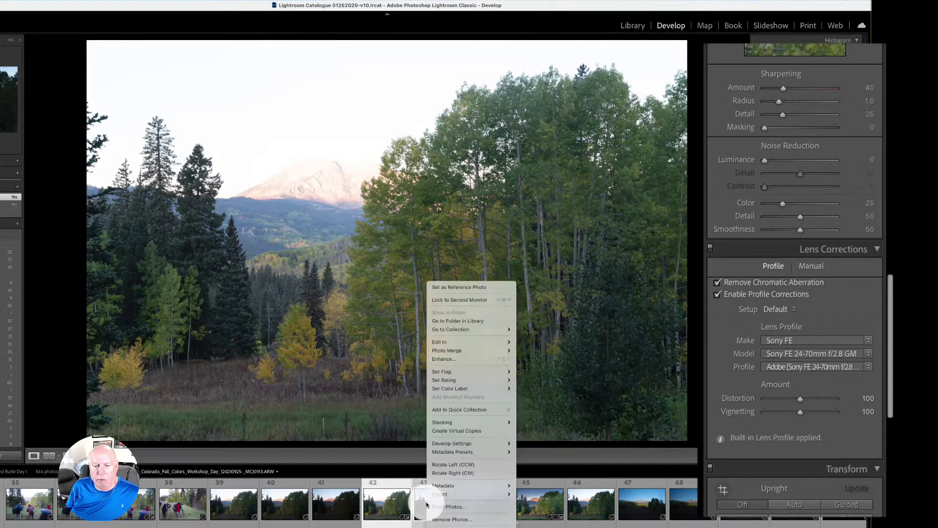
mouse_move(443, 351)
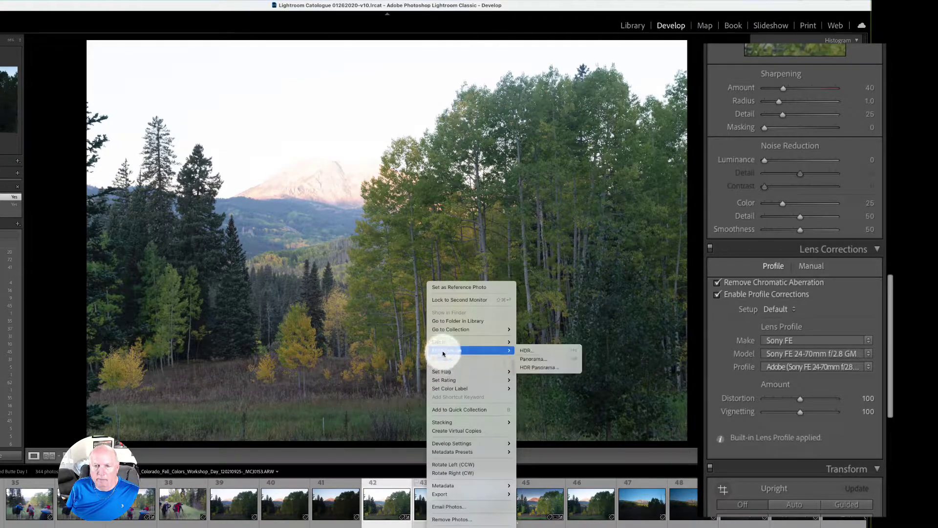
click(544, 351)
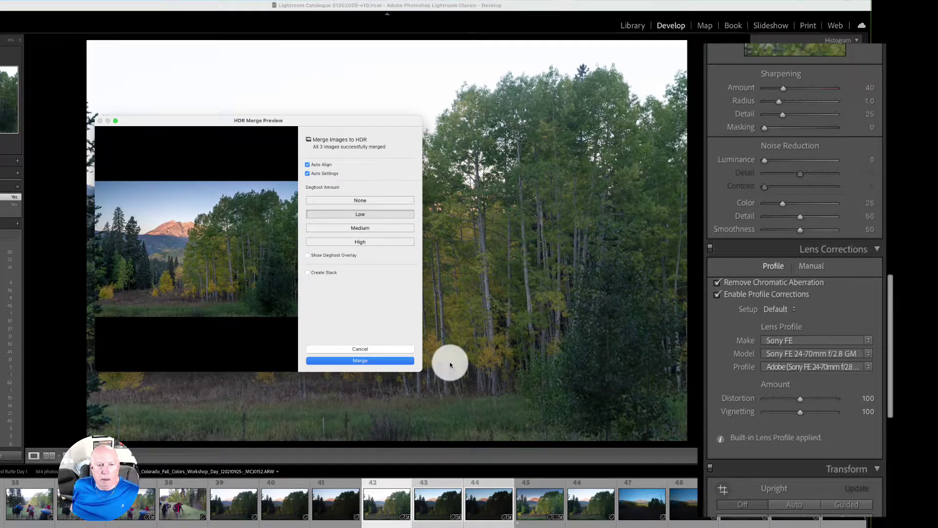
click(363, 360)
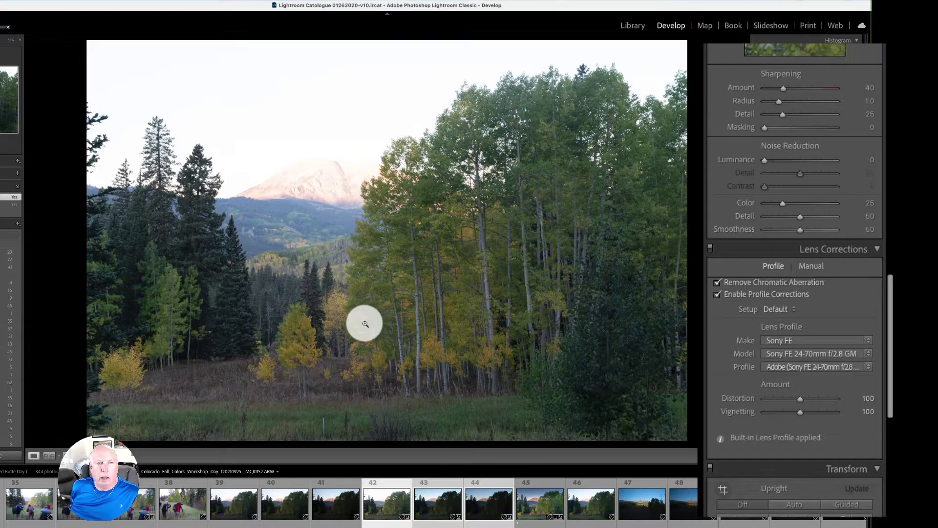
key(ctrl+apostrophe)
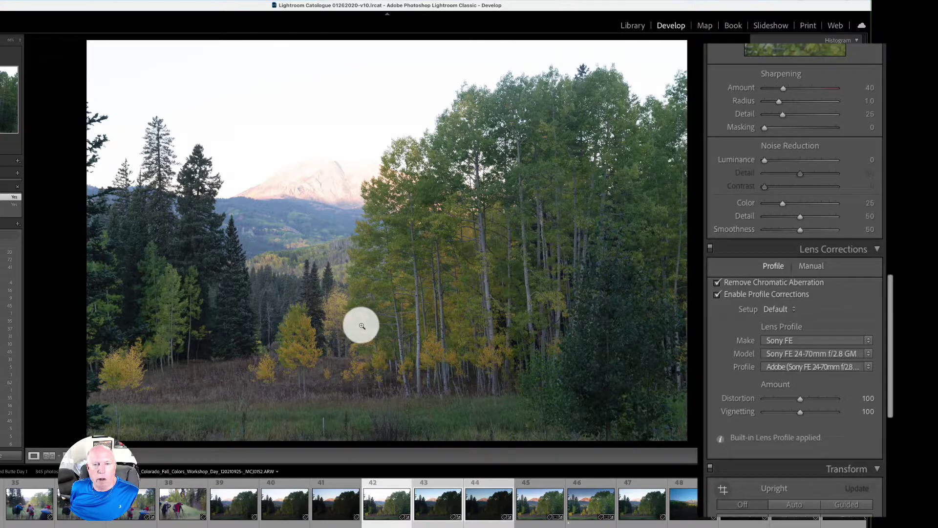
Step: Remove the dust spot in the sky above the mountain on the merged HDR photo with Spot Removal
click(545, 502)
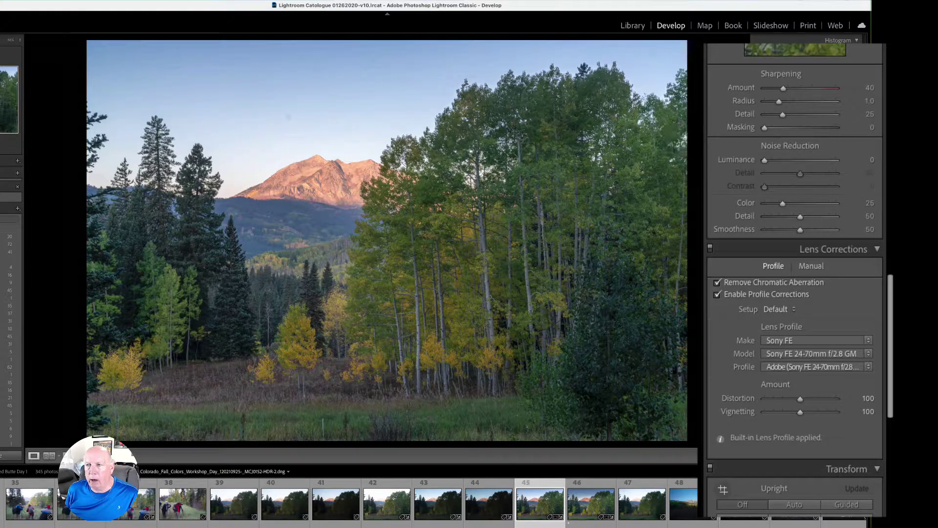
key(q)
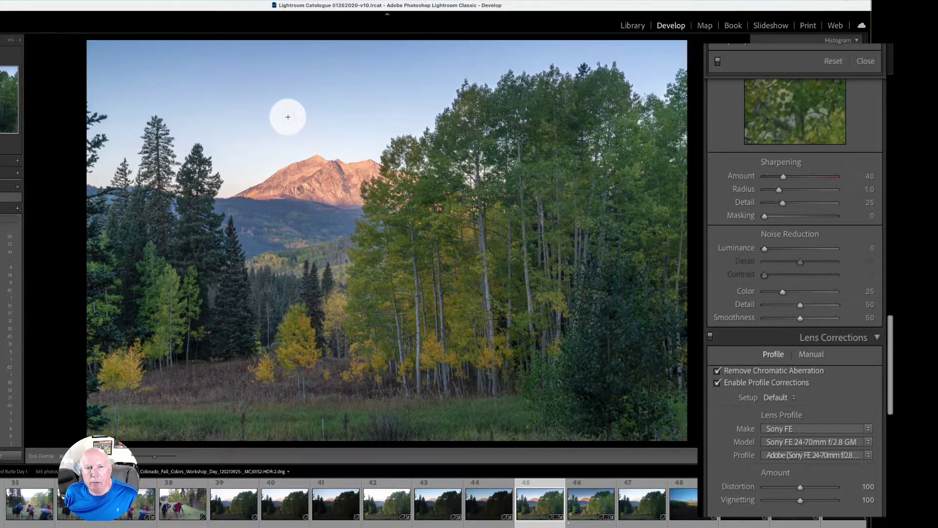
click(288, 117)
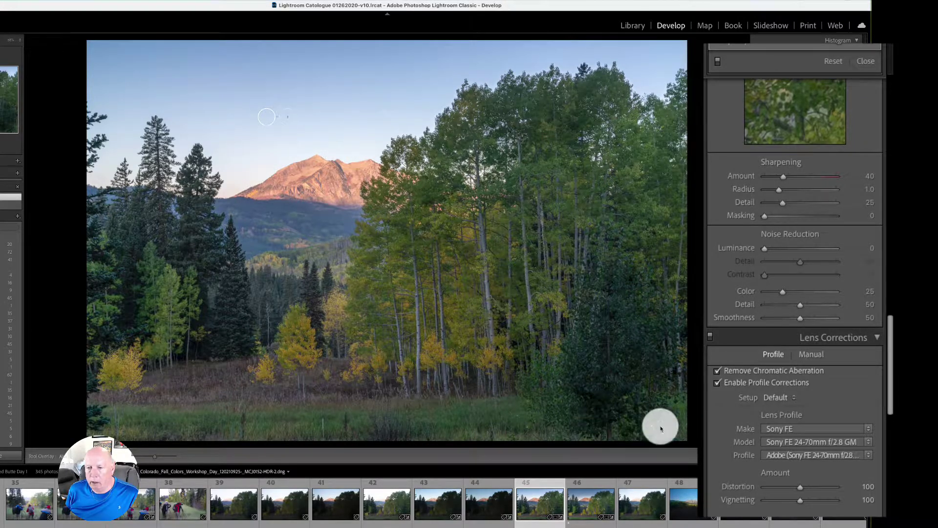
key(q)
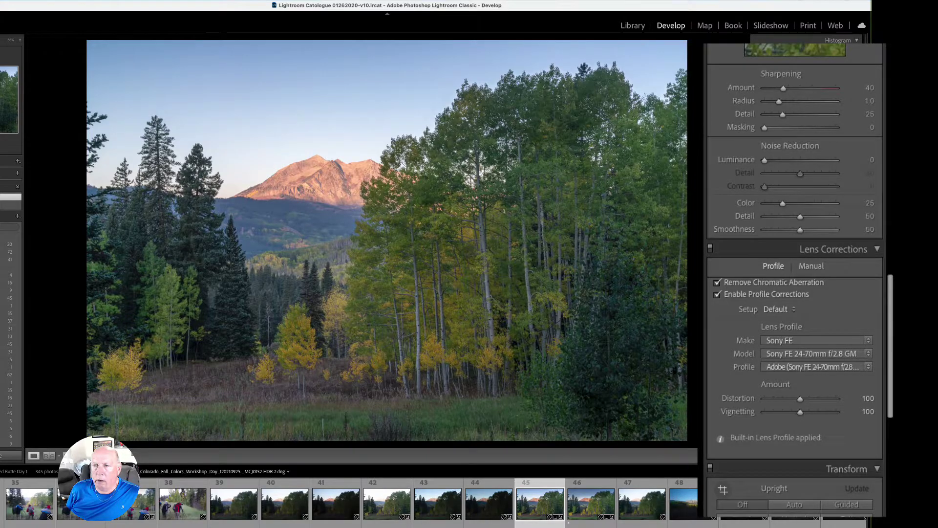
Step: Try to remove the protruding branches at the photo's left edge with Spot Removal, and delete that correction
key(q)
mouse_move(102, 115)
mouse_down()
mouse_move(91, 105)
mouse_move(86, 136)
mouse_move(102, 132)
mouse_move(92, 165)
mouse_up()
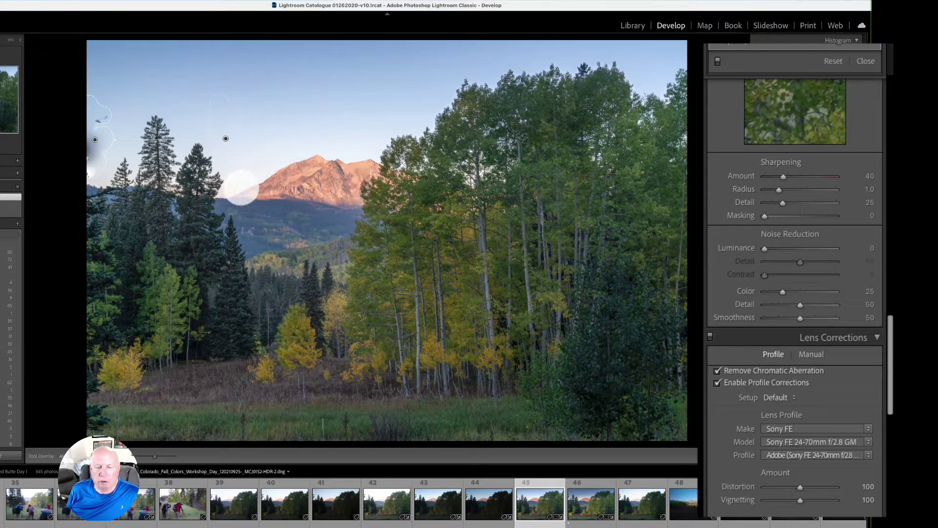
key(Delete)
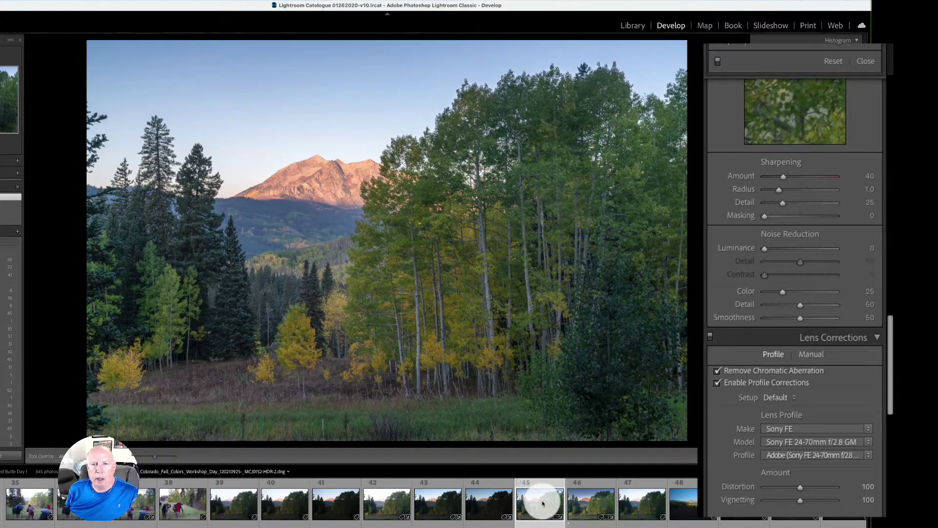
Step: Set the HDR photo's HSL luminance to Orange −27, Yellow +59, Green +45 and Blue −35
drag(890, 404, 889, 288)
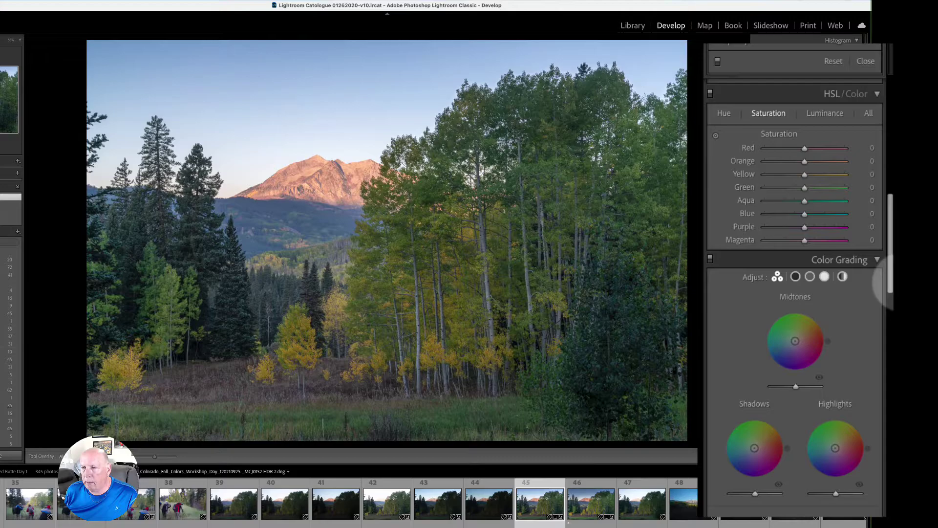
click(825, 116)
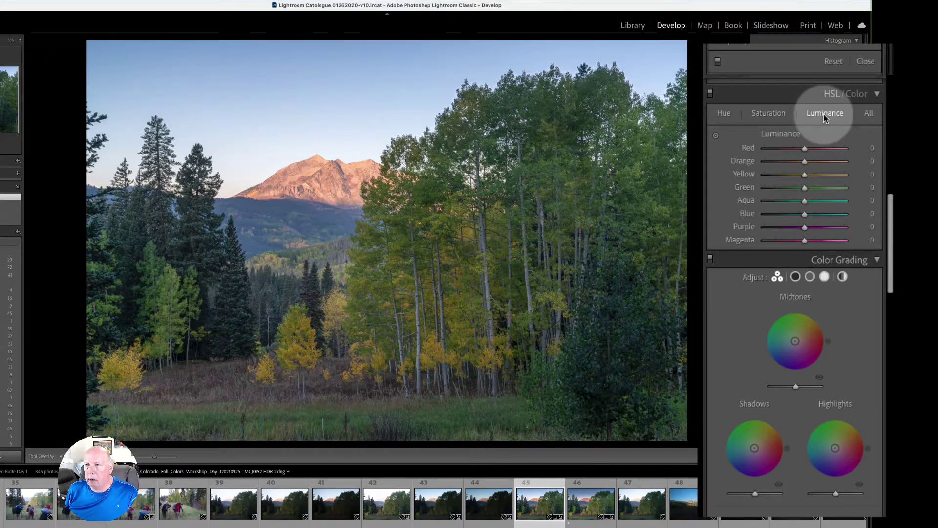
click(815, 161)
drag(816, 164, 794, 163)
drag(794, 163, 794, 164)
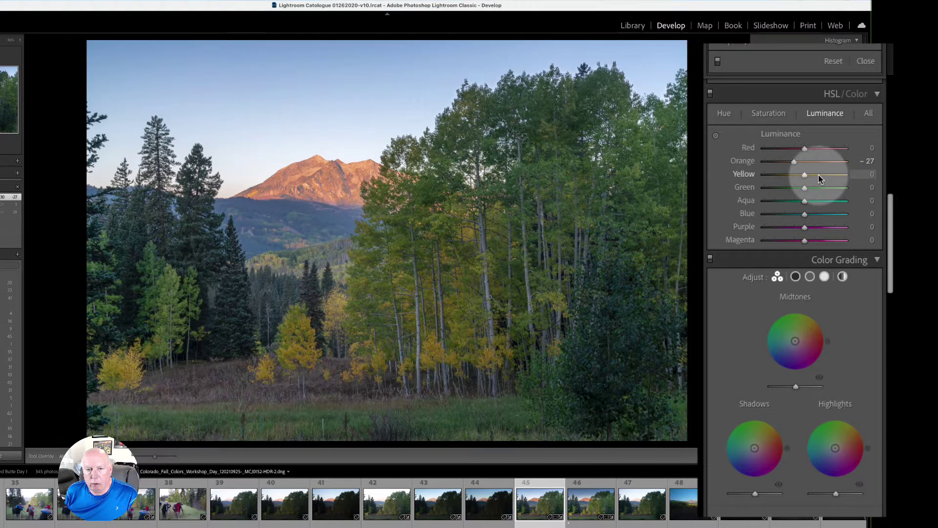
click(819, 175)
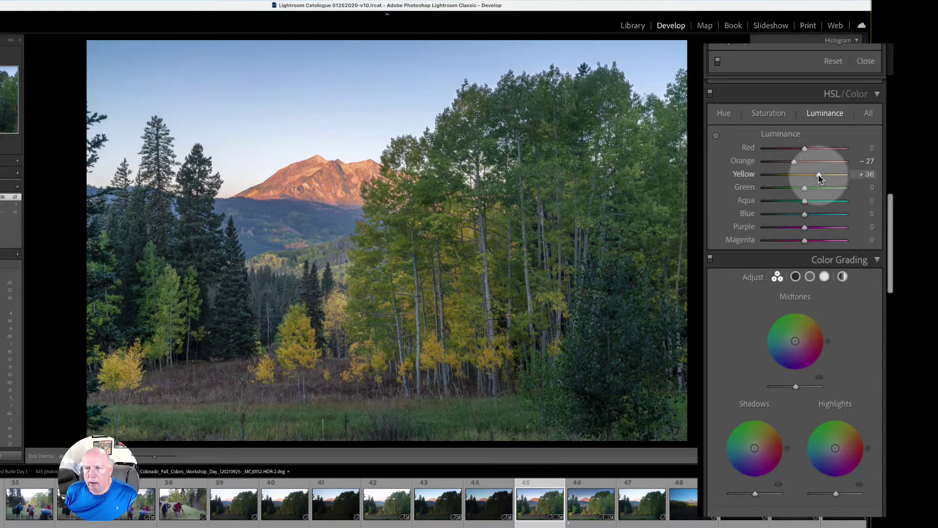
mouse_move(819, 177)
mouse_down()
mouse_move(786, 176)
mouse_move(836, 177)
mouse_move(824, 190)
mouse_up()
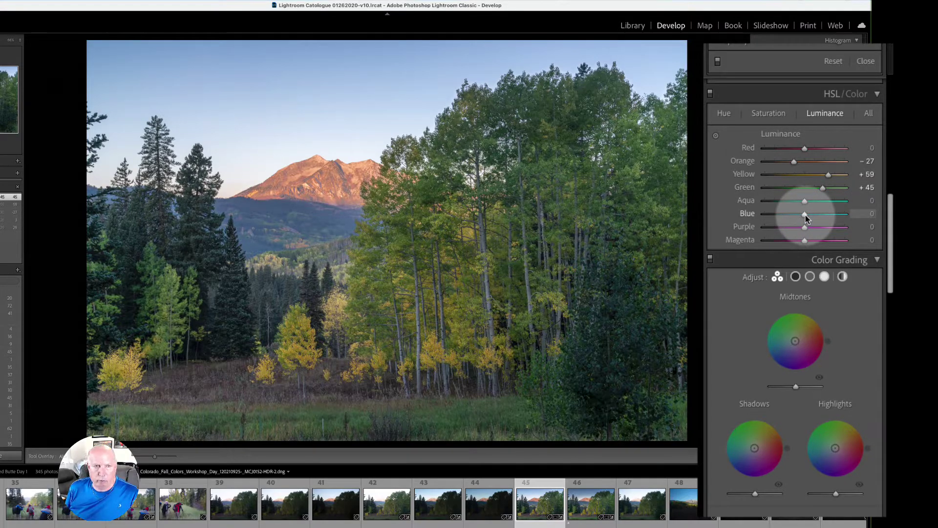
drag(805, 215, 792, 215)
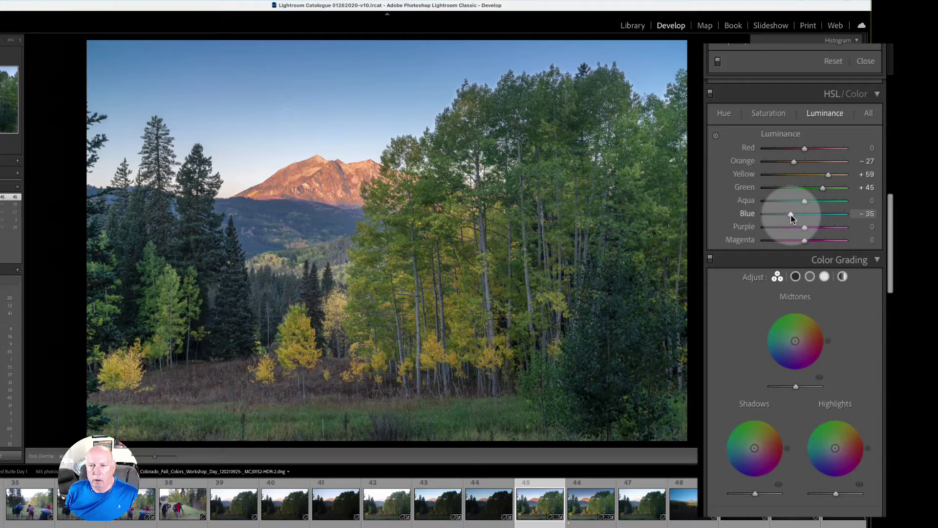
Step: Raise the HDR photo's Shadows to +96 and set Texture to +19, Clarity to +13 and Dehaze to −1
scroll(792, 217, up, 4)
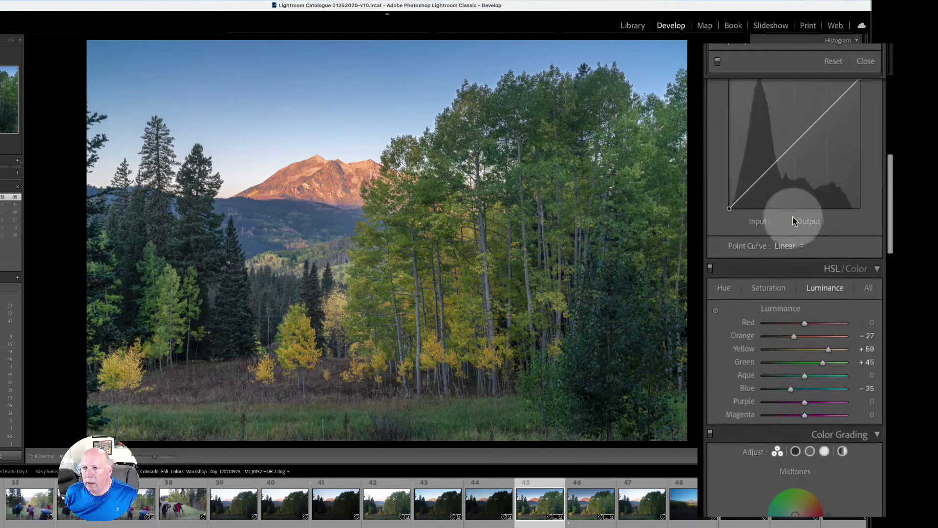
scroll(793, 217, up, 6)
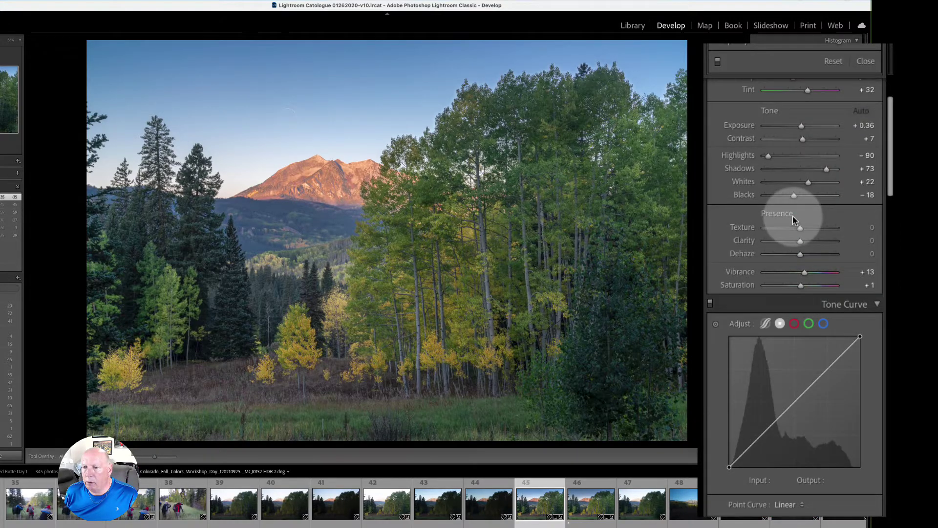
scroll(793, 216, up, 2)
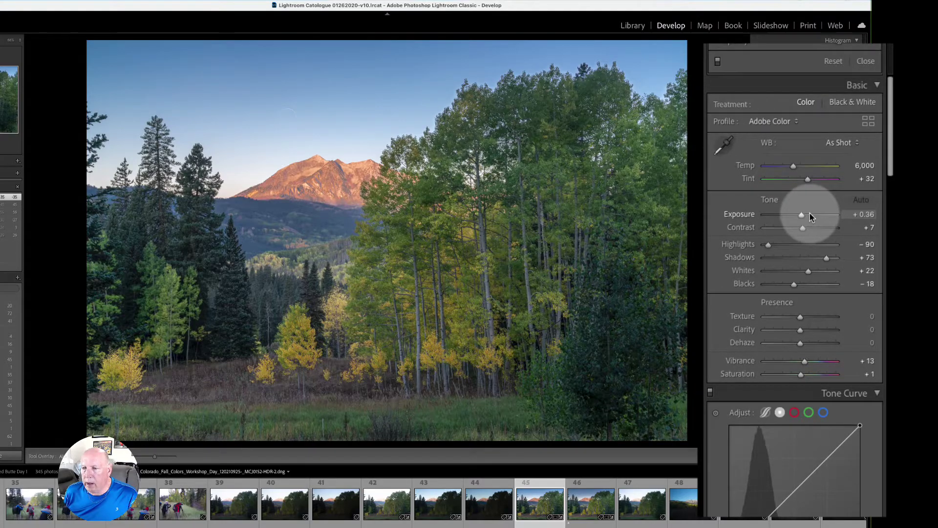
drag(821, 264, 834, 260)
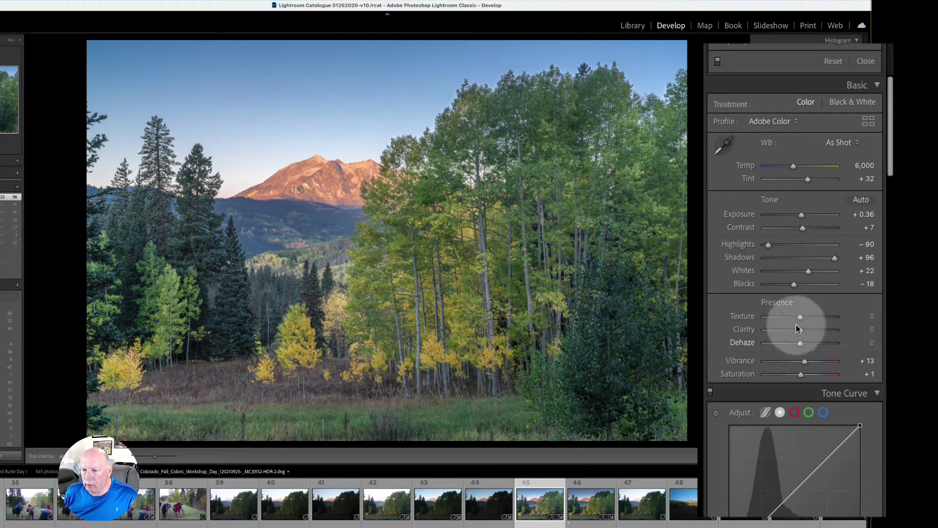
drag(802, 320, 781, 347)
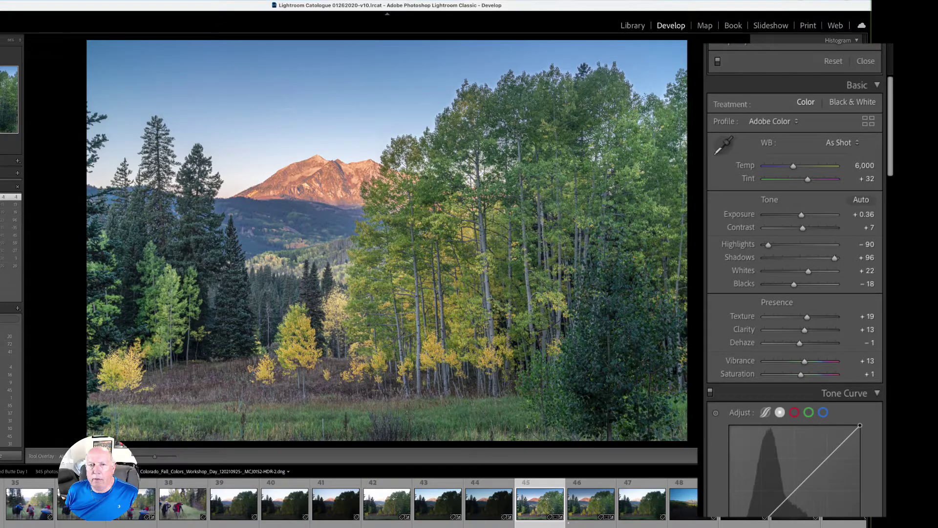
Step: Place a slightly tilted graduated filter over the HDR photo's sky above the mountain, with all its effect sliders reset to zero
click(803, 113)
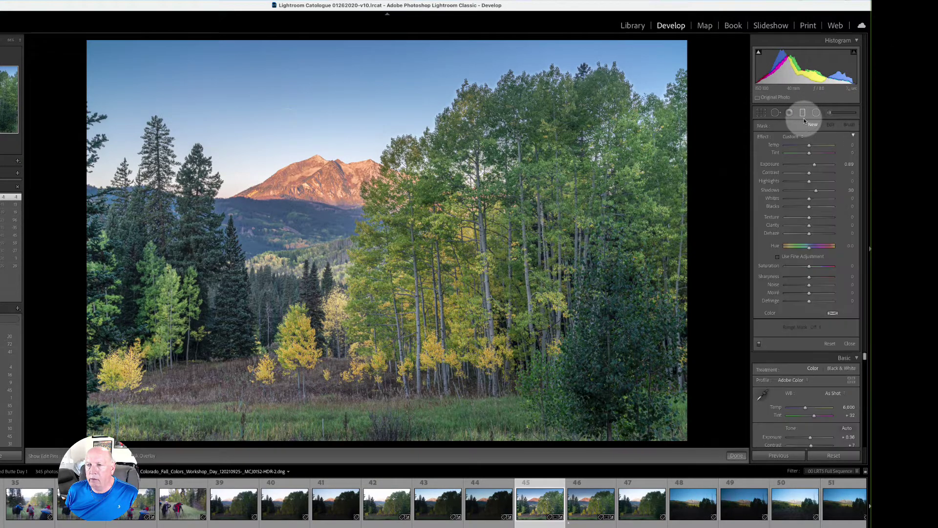
drag(372, 38, 388, 135)
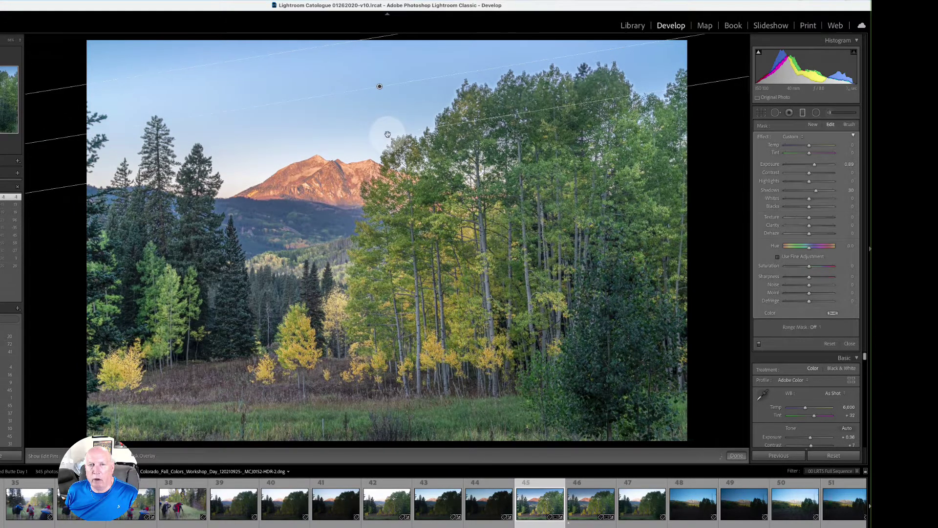
double_click(762, 139)
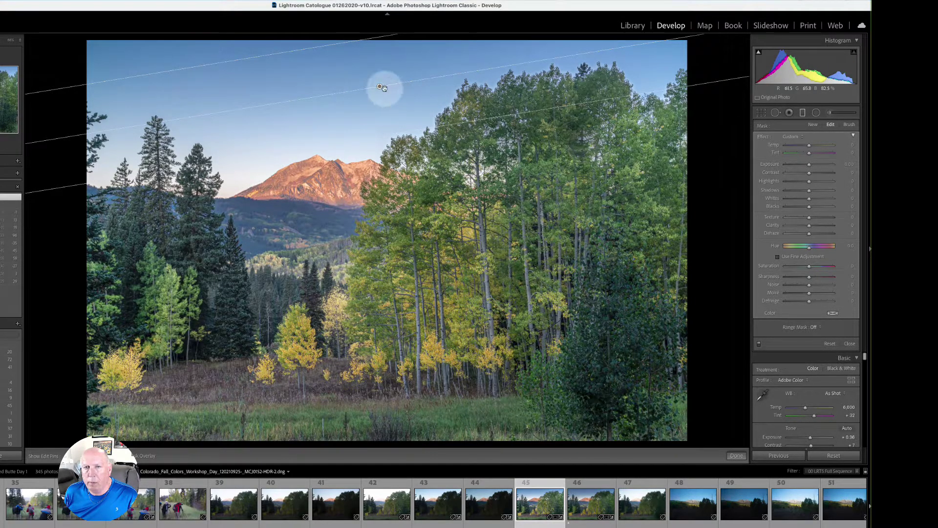
drag(379, 87, 387, 119)
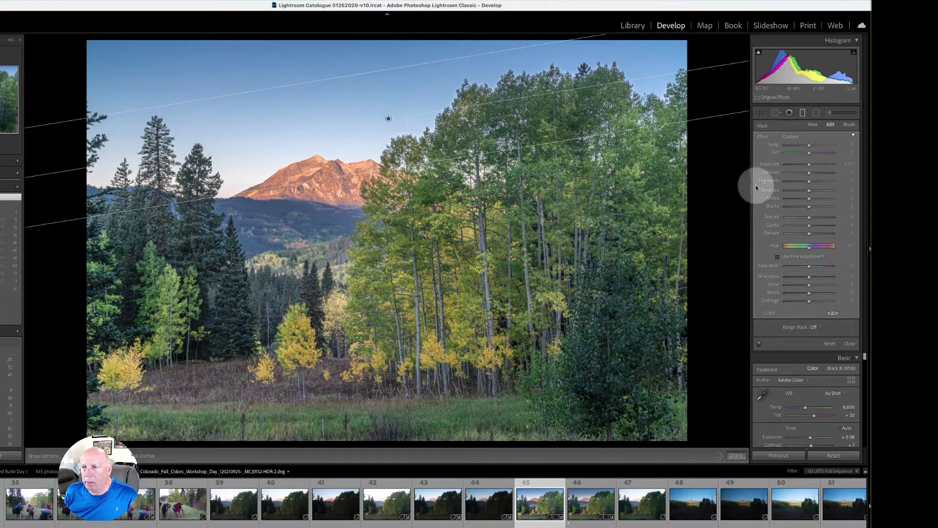
Step: Set the sky filter's Highlights to −57 and Exposure to about −0.7, and extend the gradient farther down over the mountain
mouse_move(808, 181)
mouse_down()
mouse_move(795, 181)
mouse_move(806, 164)
mouse_up()
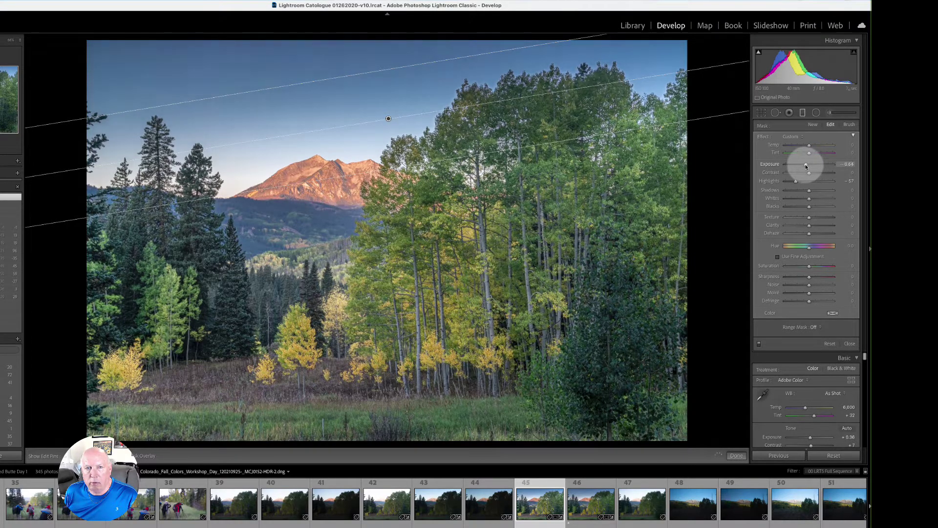
drag(387, 118, 400, 146)
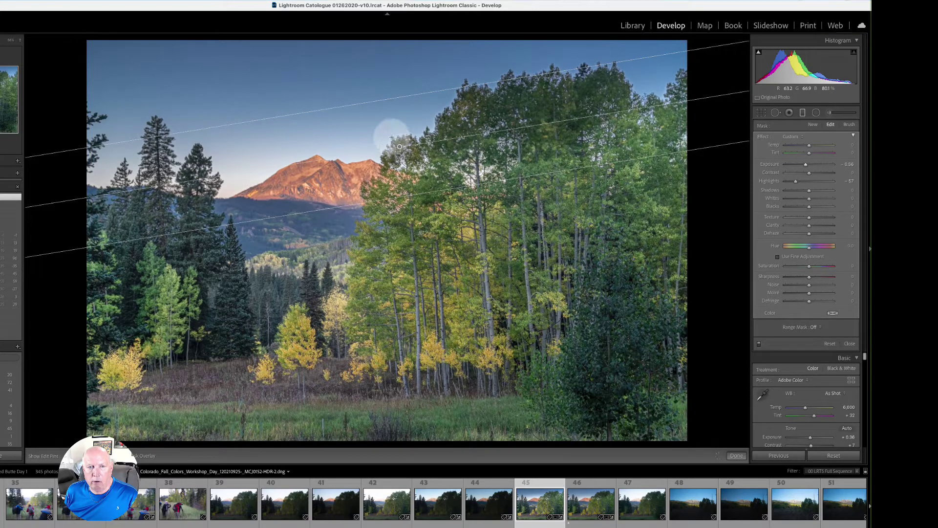
click(735, 455)
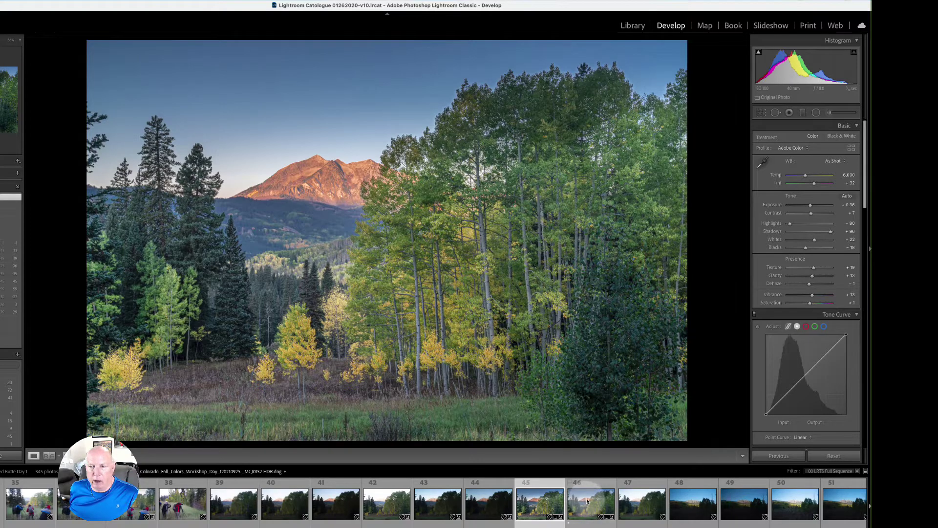
Step: Crop the HDR photo at its original aspect ratio to trim the protruding branches from the left edge, repositioning the scene within the frame
click(761, 113)
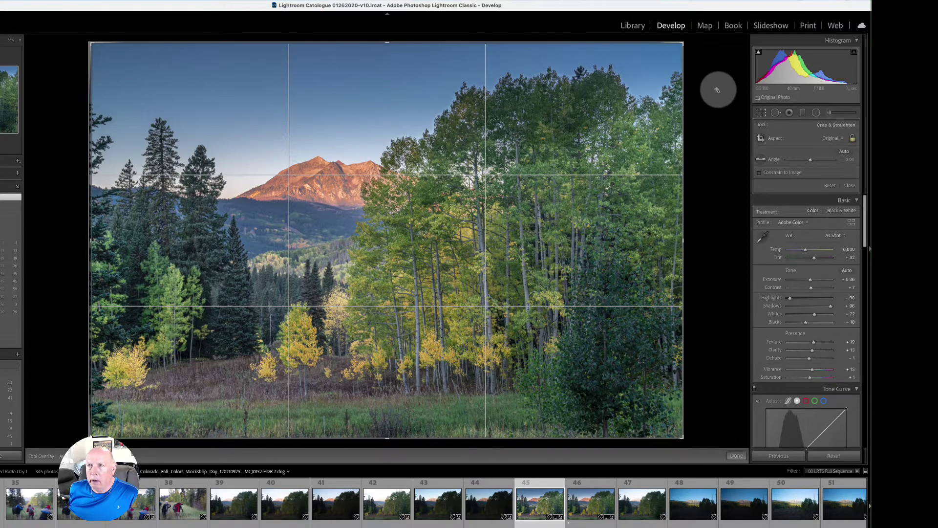
drag(92, 242, 102, 242)
drag(387, 49, 389, 55)
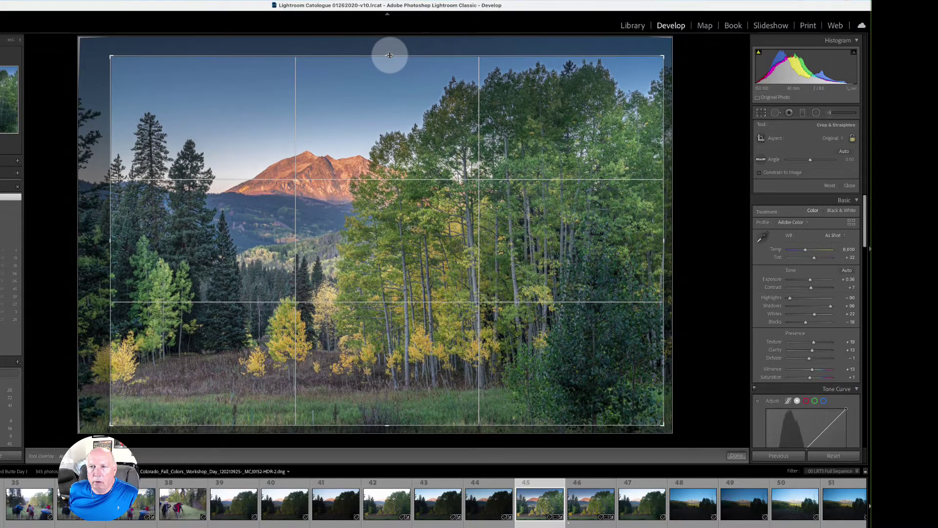
drag(399, 111, 412, 118)
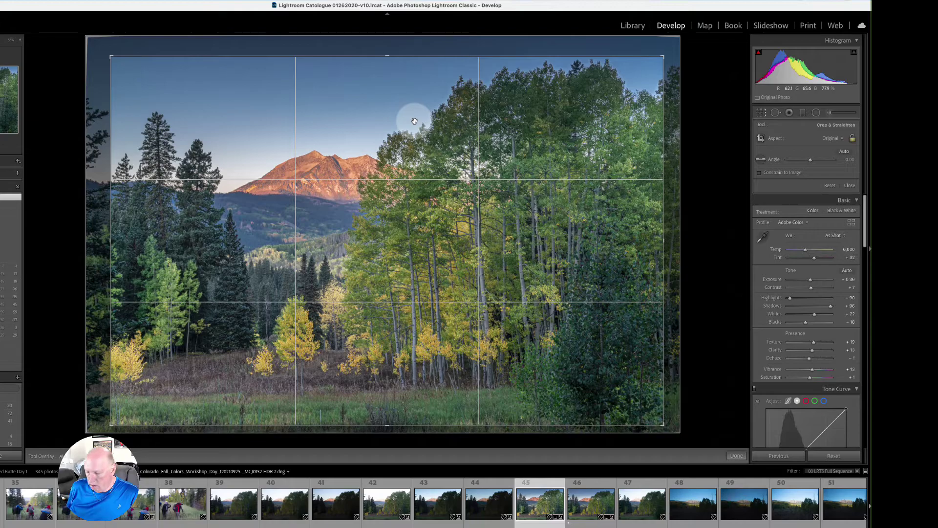
key(Return)
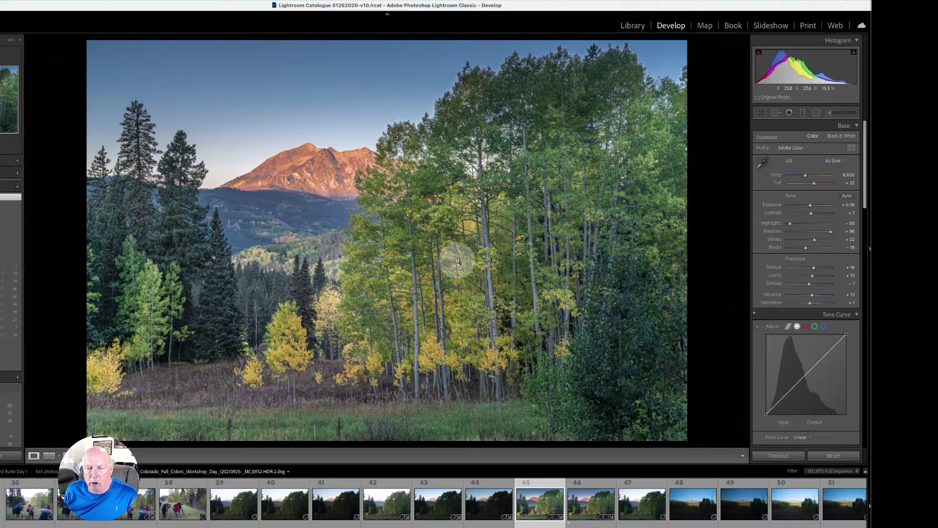
Step: Review the edited single-exposure version and the three bracketed source exposures, and return to the merged HDR photo for comparison
key(Right)
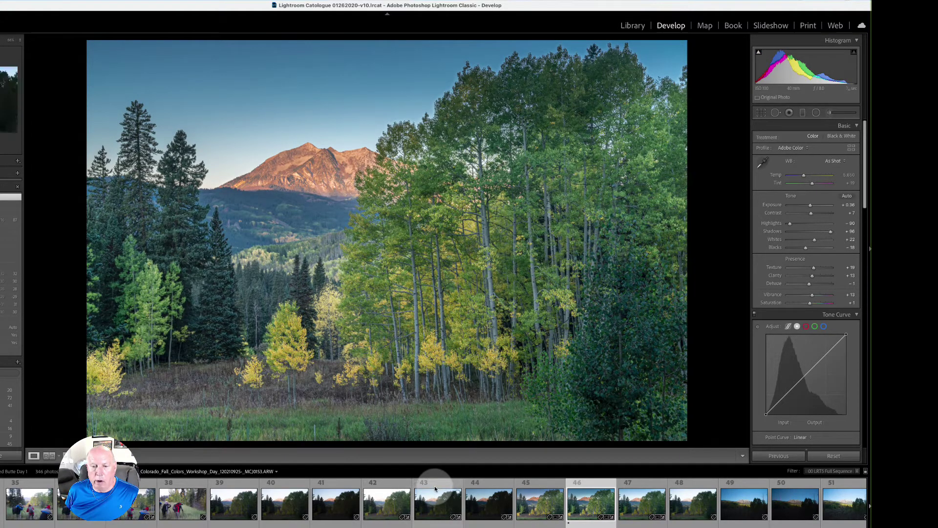
click(385, 489)
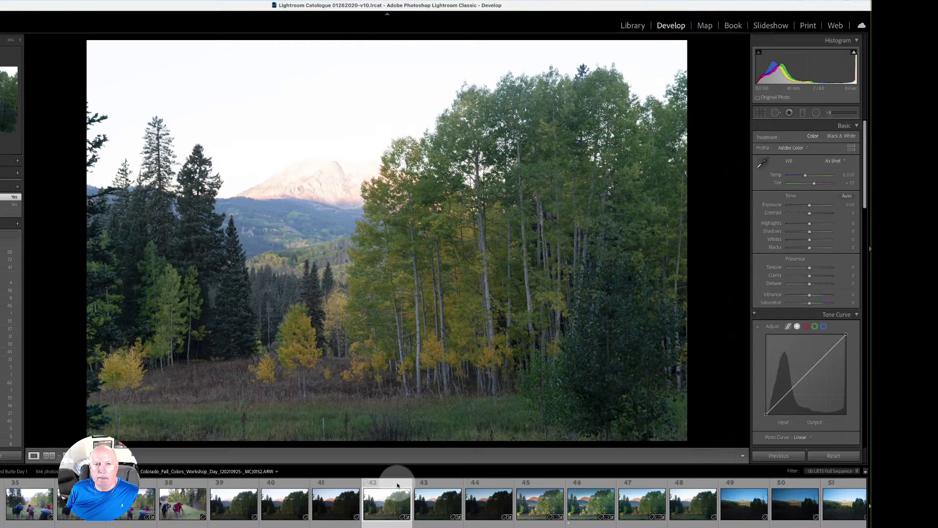
key(Right)
key(Right)
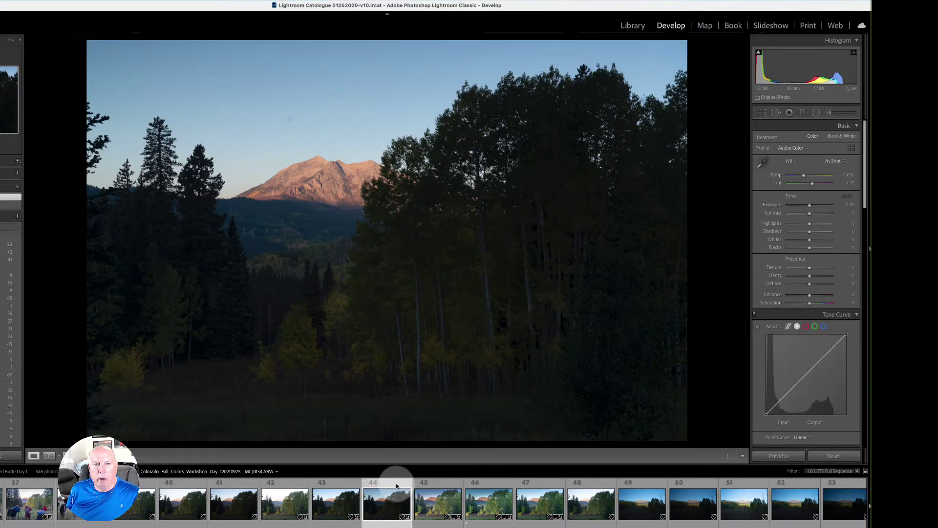
click(438, 487)
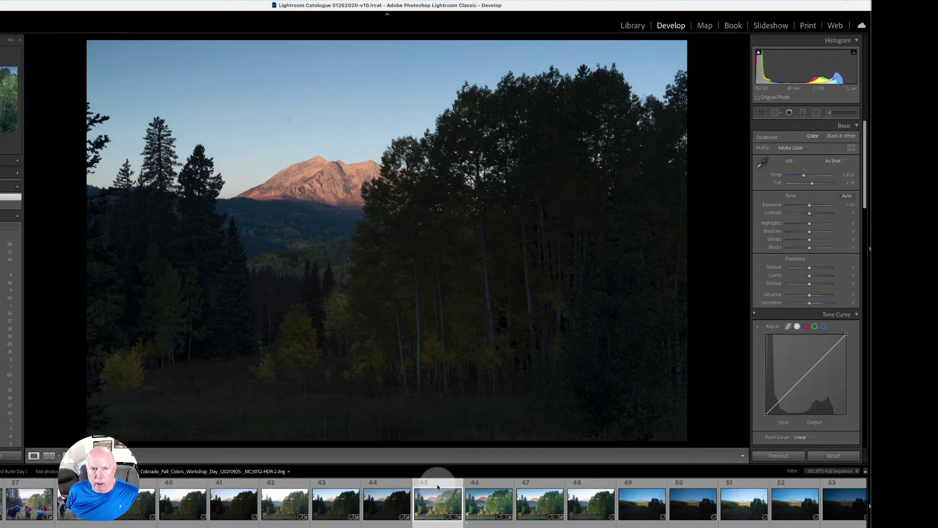